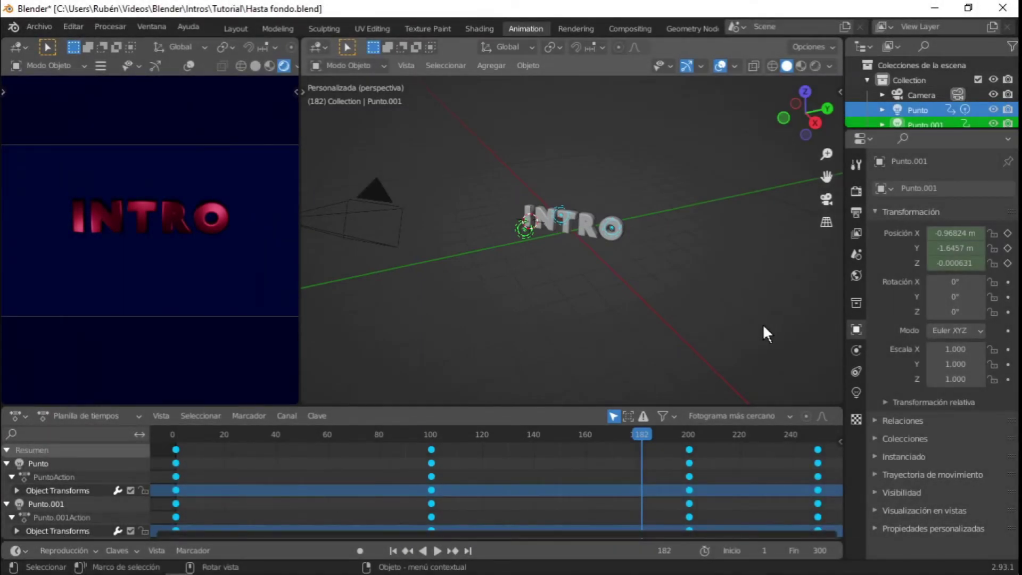
- Show the Output Properties with resolution, frame range and output path
left_click(856, 213)
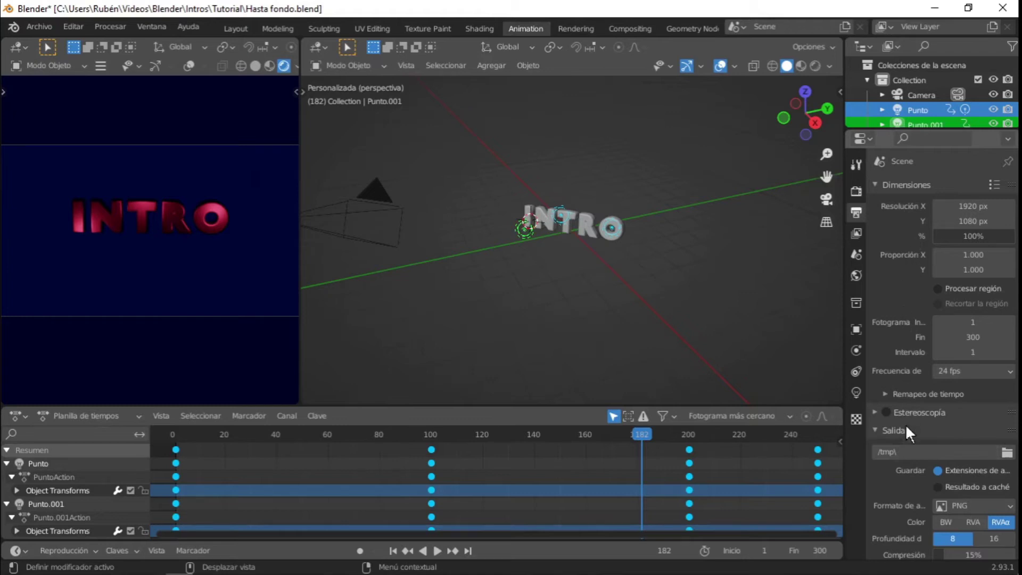
- Set the render output path to a file named INTRO in the Videos folder
left_click(1007, 453)
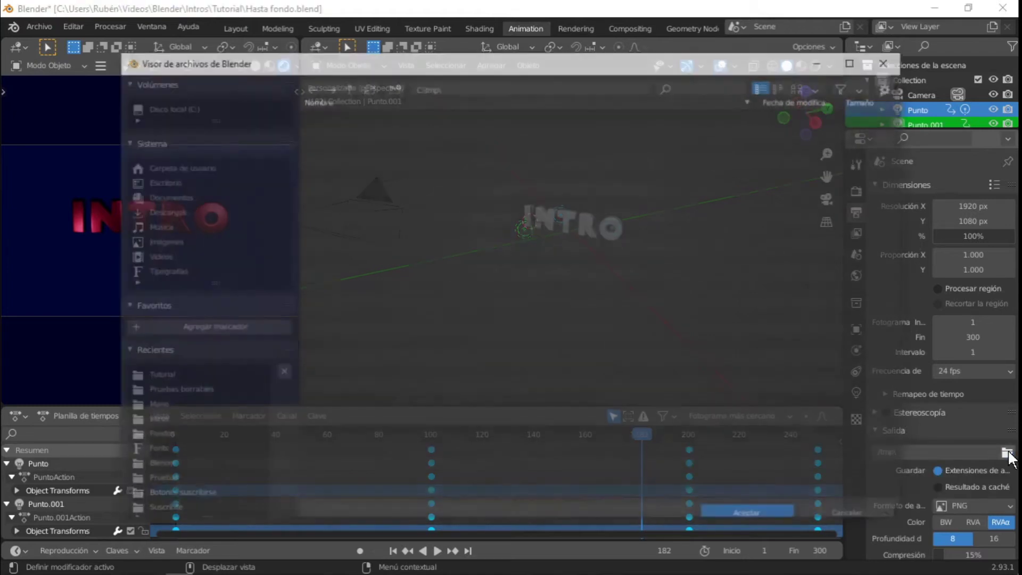
left_click(153, 257)
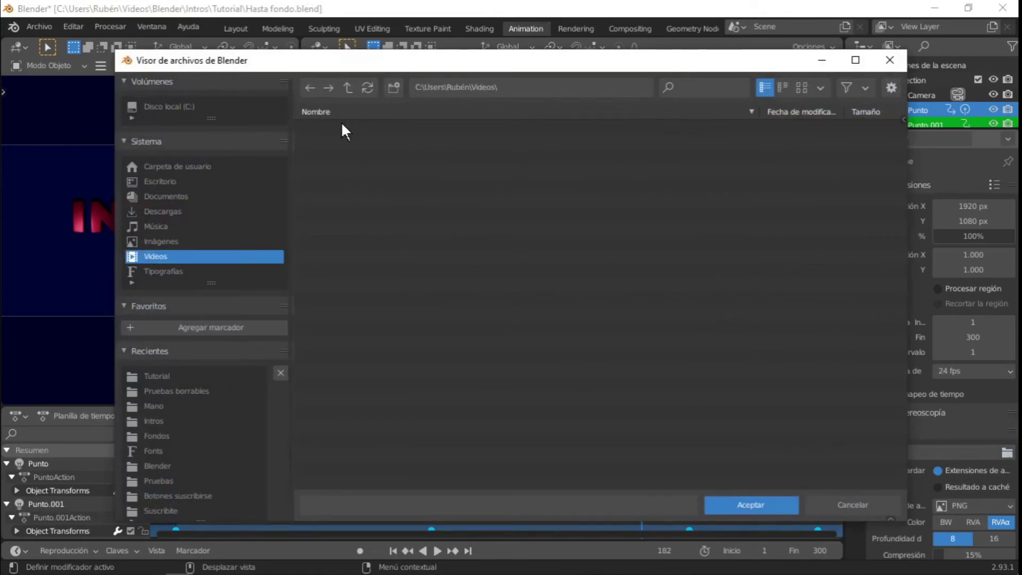
left_click(328, 503)
type("INTRO")
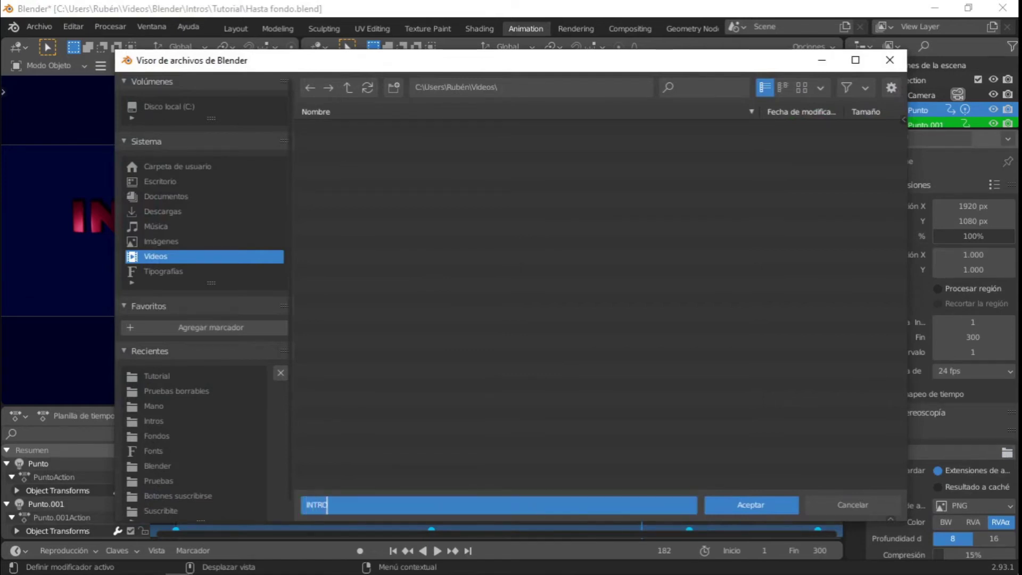
left_click(762, 503)
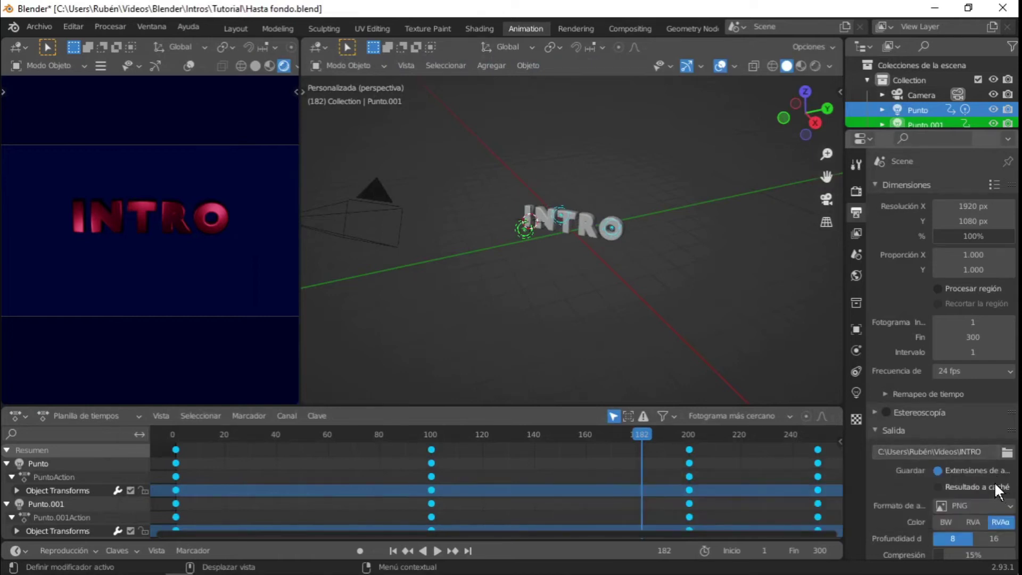
- Switch the output file format from PNG to FFmpeg Video
scroll(993, 481, "down", 1)
scroll(986, 467, "down", 1)
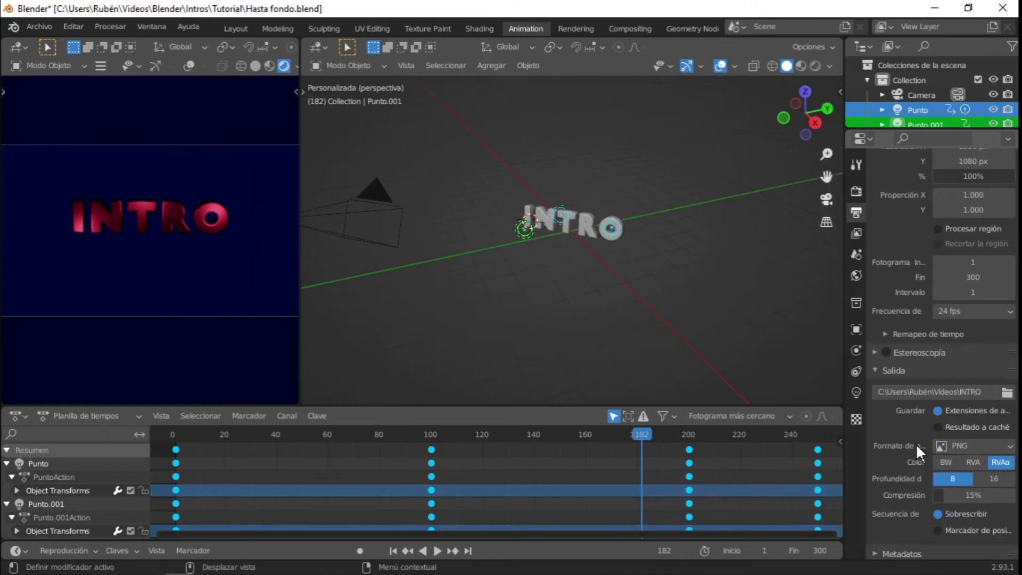
left_click(1011, 447)
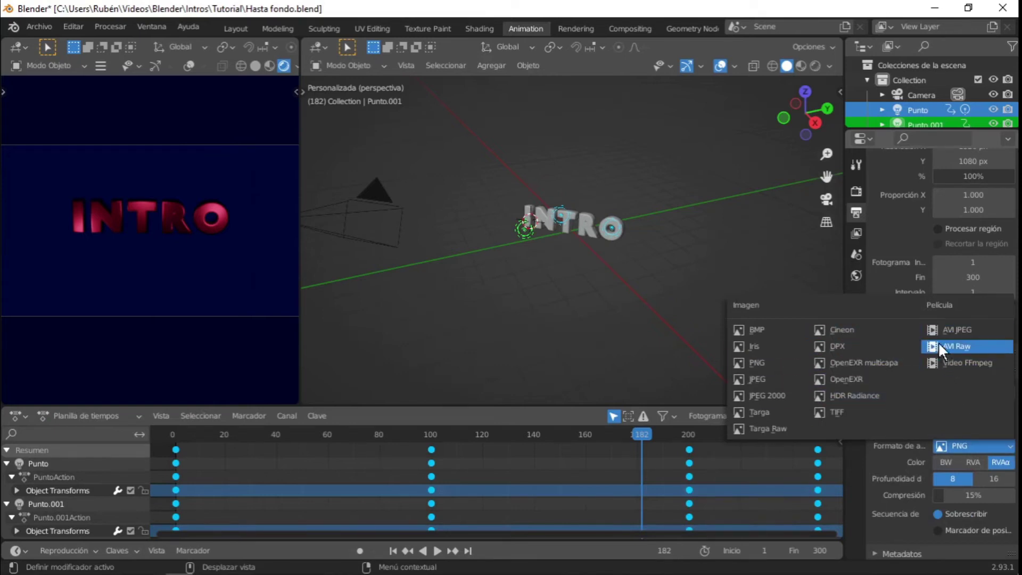
left_click(963, 361)
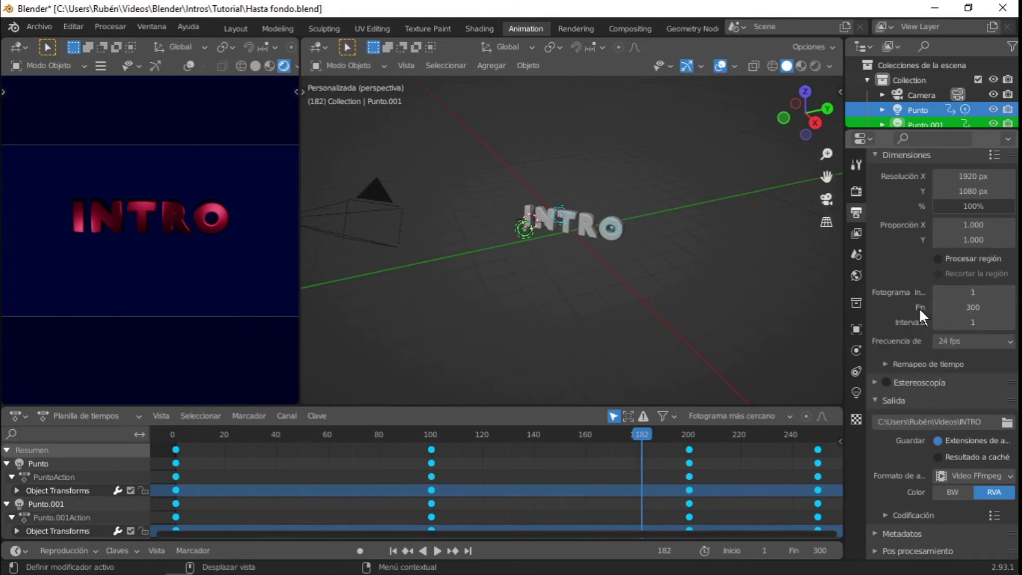
- Leave the frame rate at 24 fps and bring up the Render menu
left_click(983, 343)
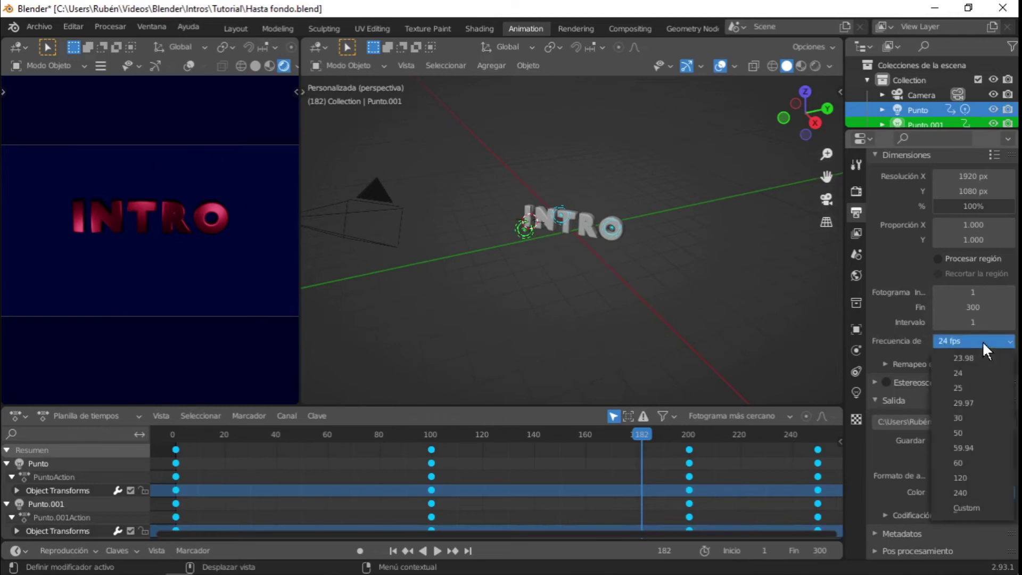
left_click(984, 346)
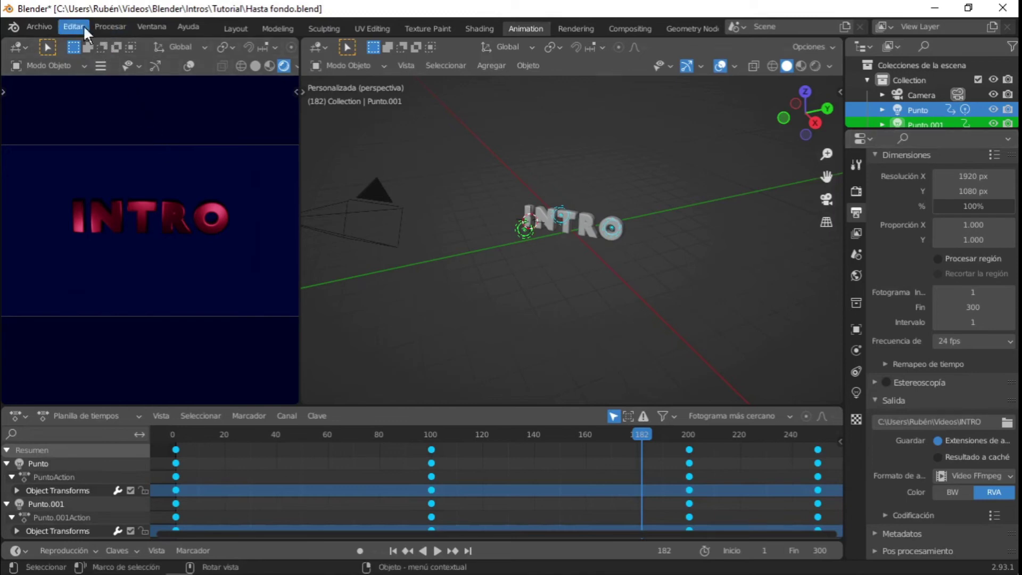
left_click(102, 32)
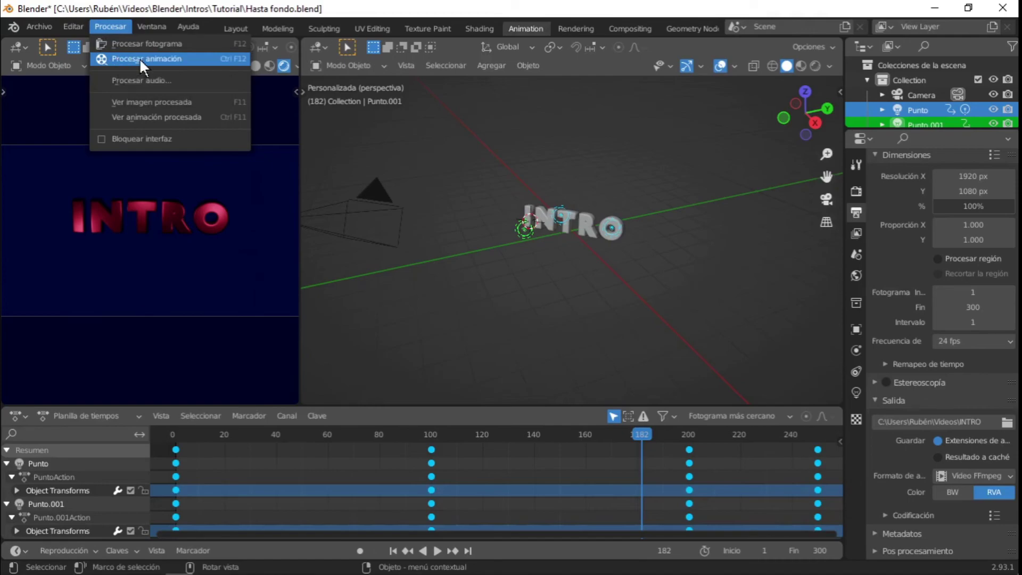
- Render the full 300-frame INTRO animation with Render Animation
left_click(139, 58)
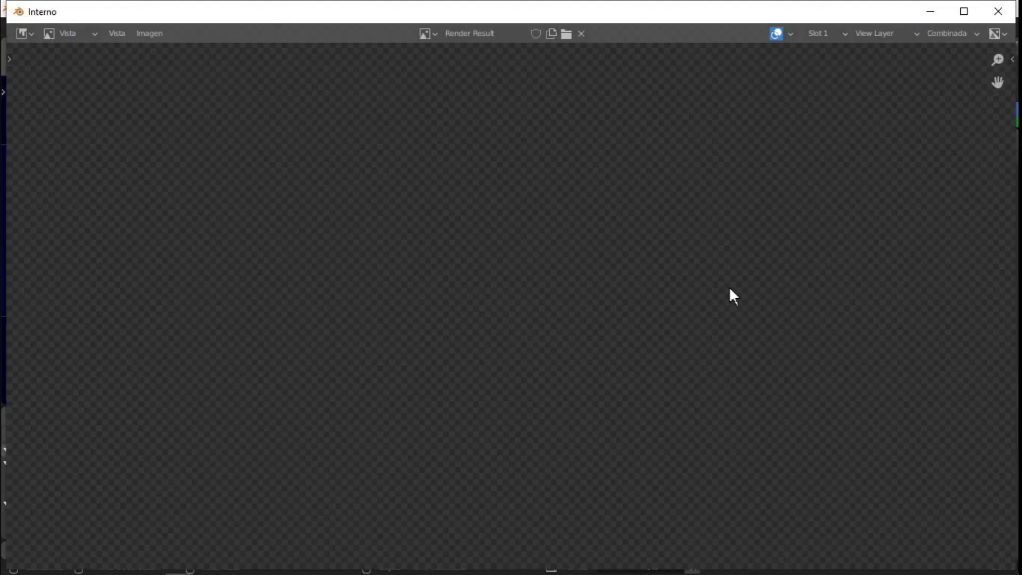